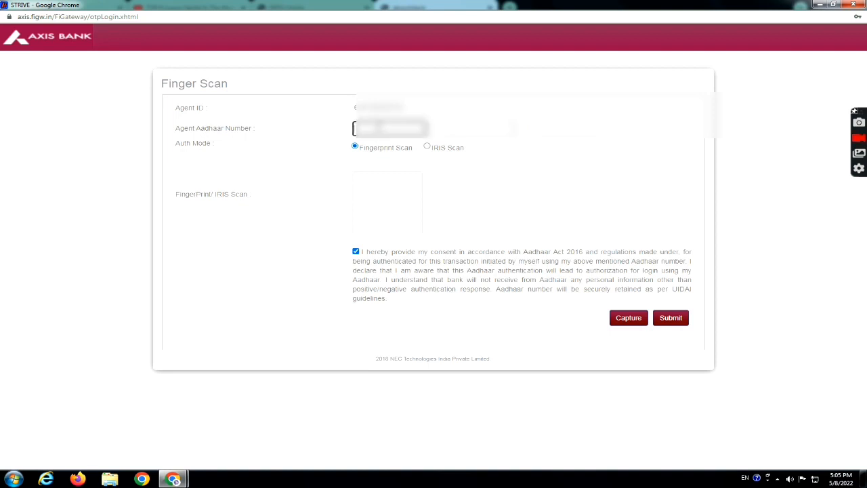
Step: Sign in as the agent with the agent Aadhaar number and a captured fingerprint scan, and dismiss the bank's notice
type("?????")
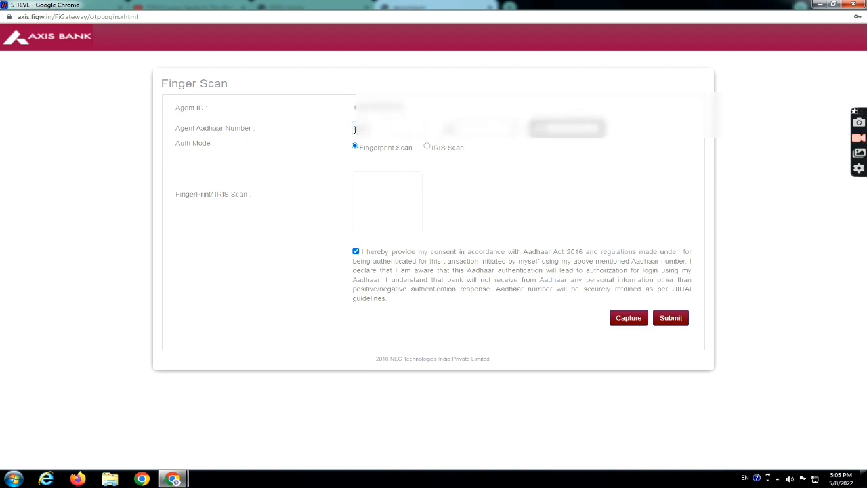
left_click(628, 318)
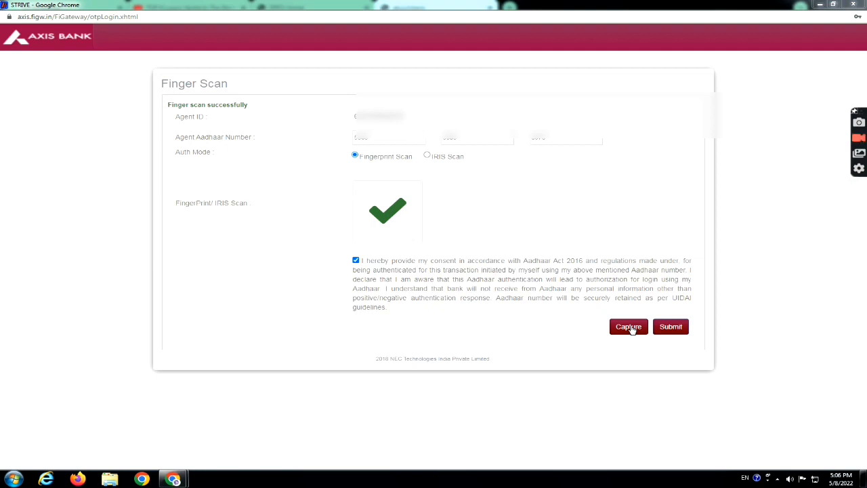
left_click(671, 328)
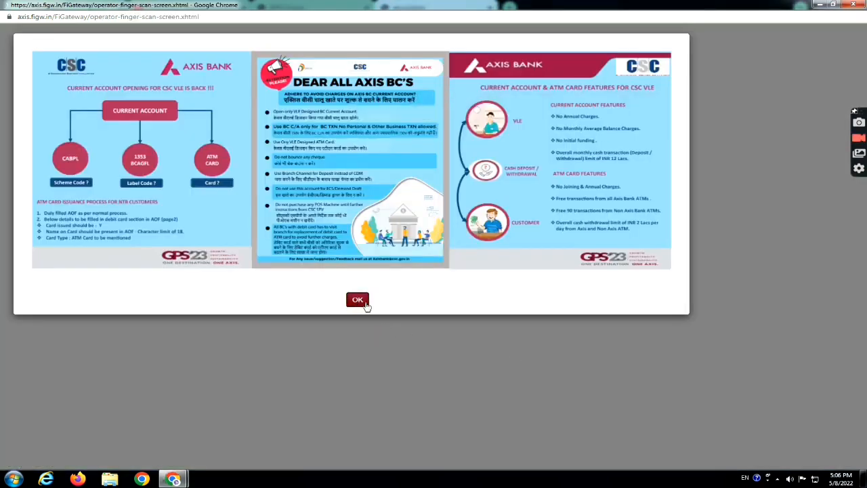
left_click(364, 302)
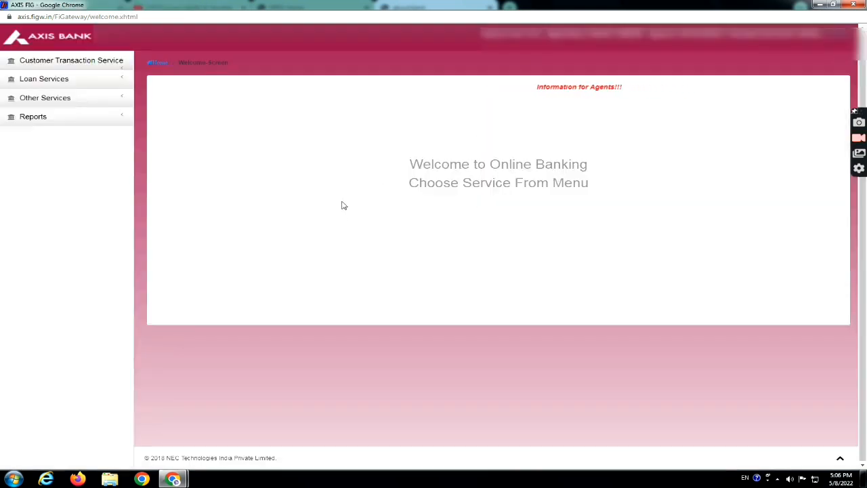
Step: Log in to the CRM through the loan services
left_click(57, 80)
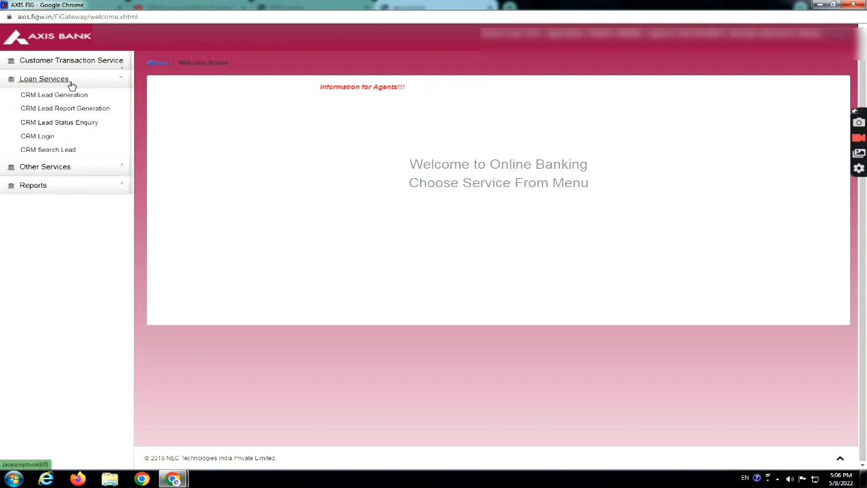
left_click(50, 143)
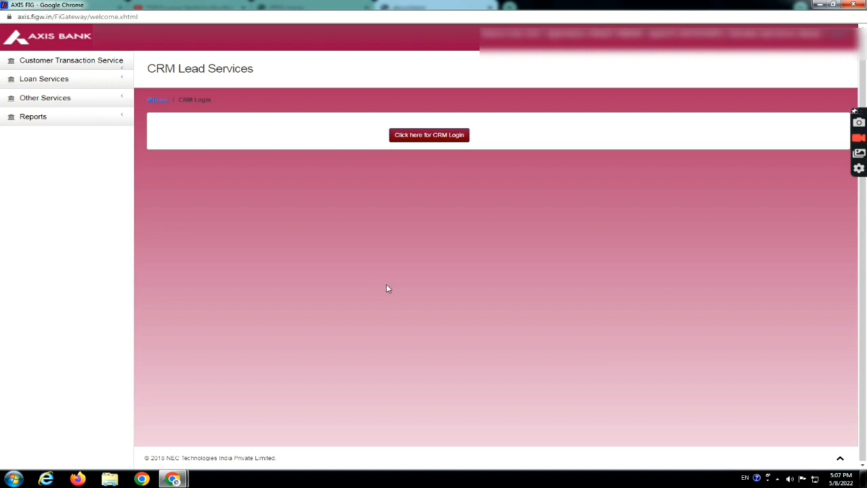
left_click(424, 141)
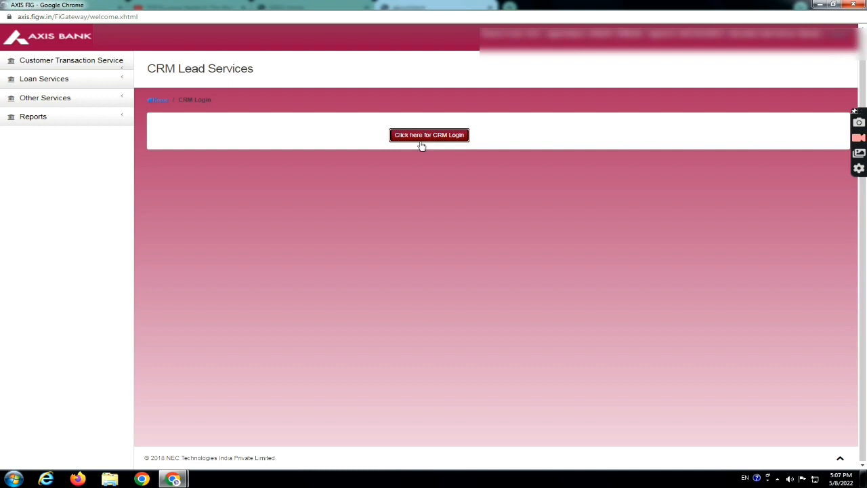
left_click(447, 136)
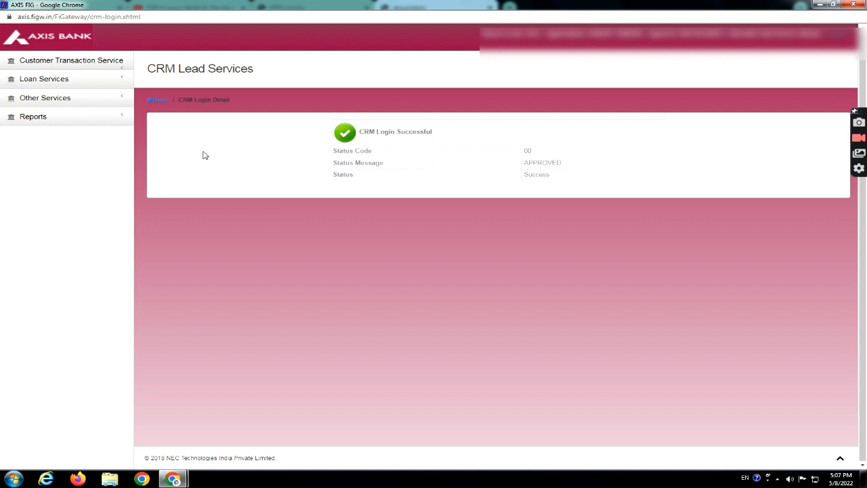
left_click(161, 100)
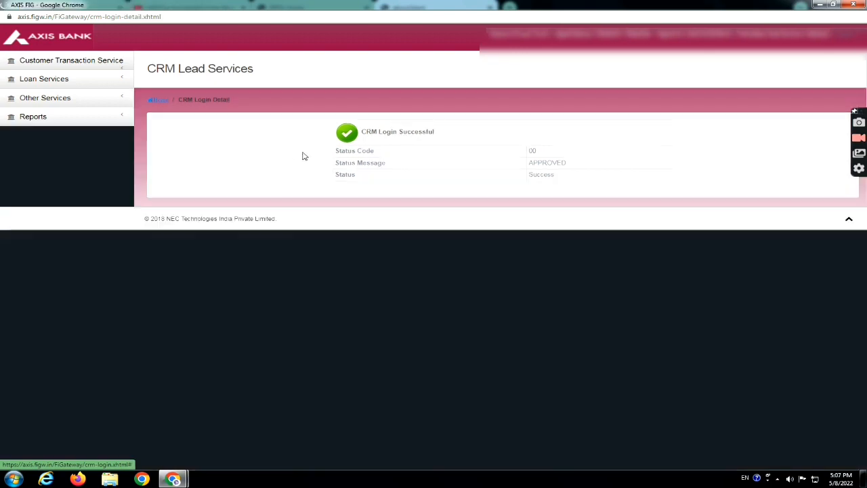
Step: Start a new CRM lead and enter the customer's first name, last name, mobile number and alternate mobile number
left_click(69, 80)
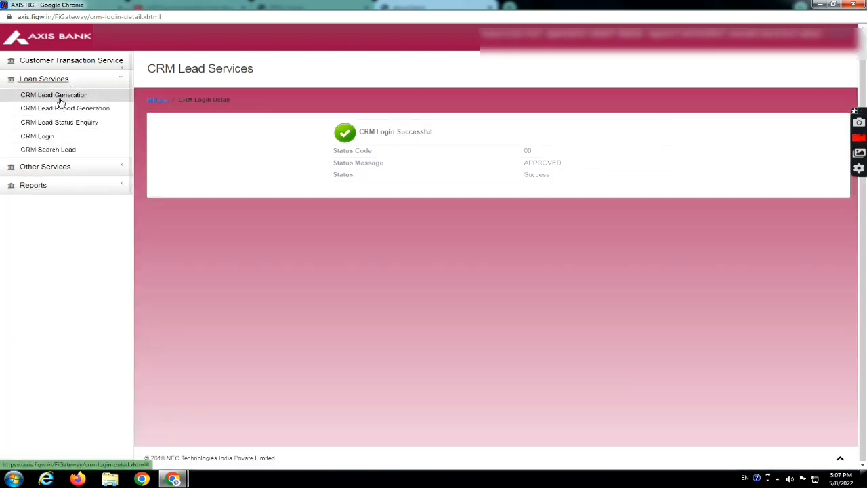
left_click(66, 99)
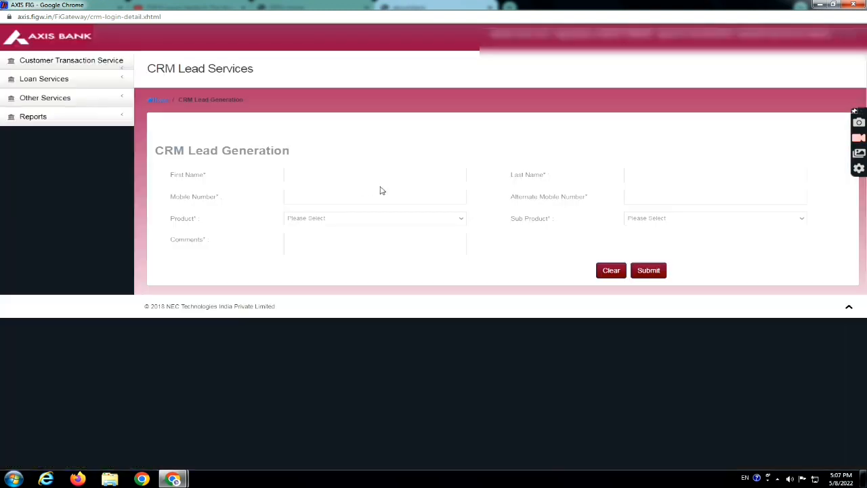
left_click(351, 177)
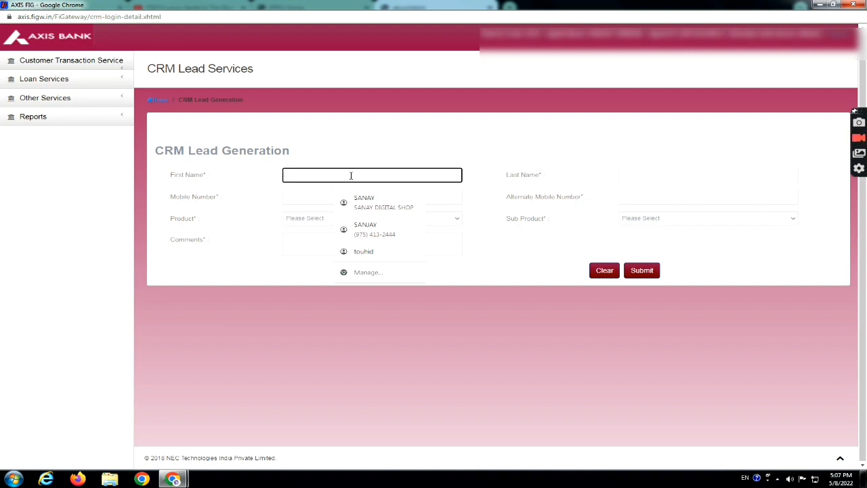
type("test")
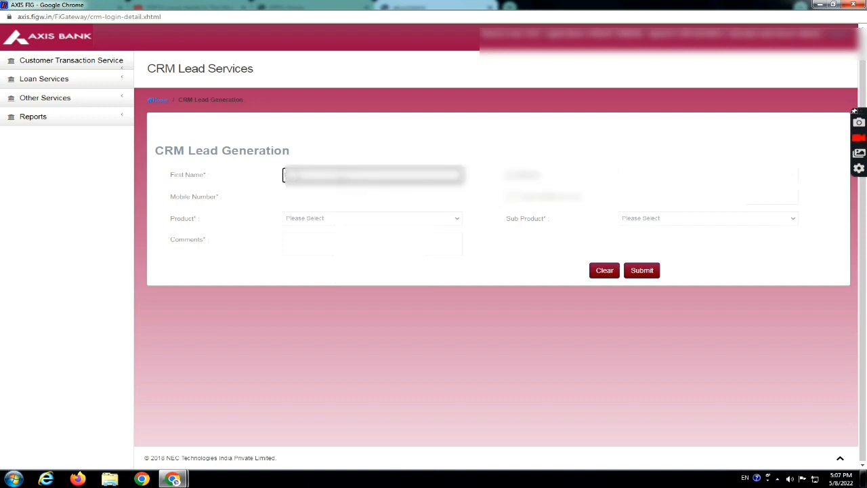
key("Tab")
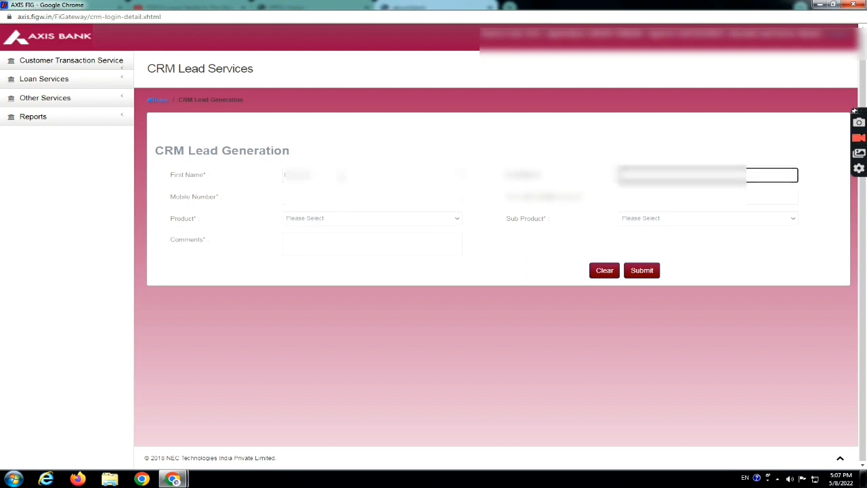
type("k")
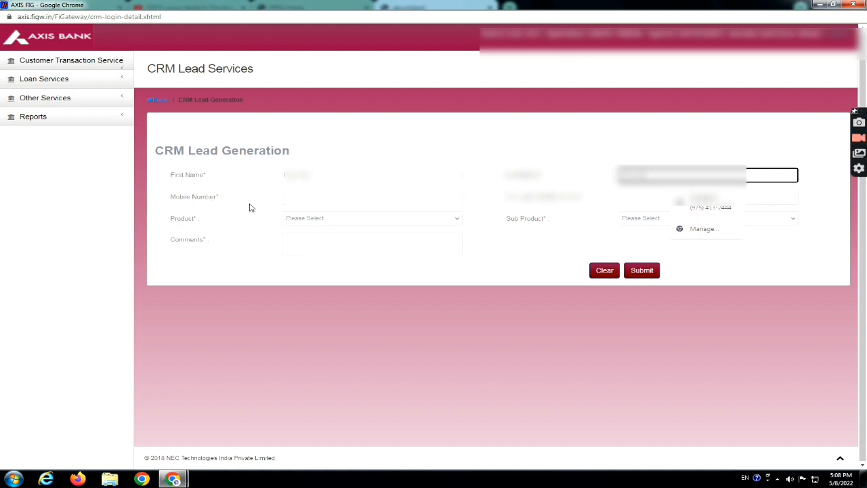
left_click(283, 197)
type("70")
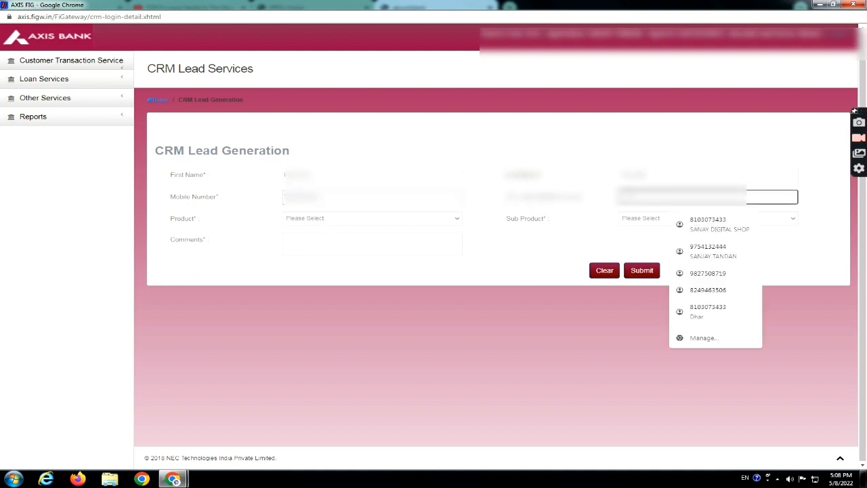
left_click(618, 200)
type("81")
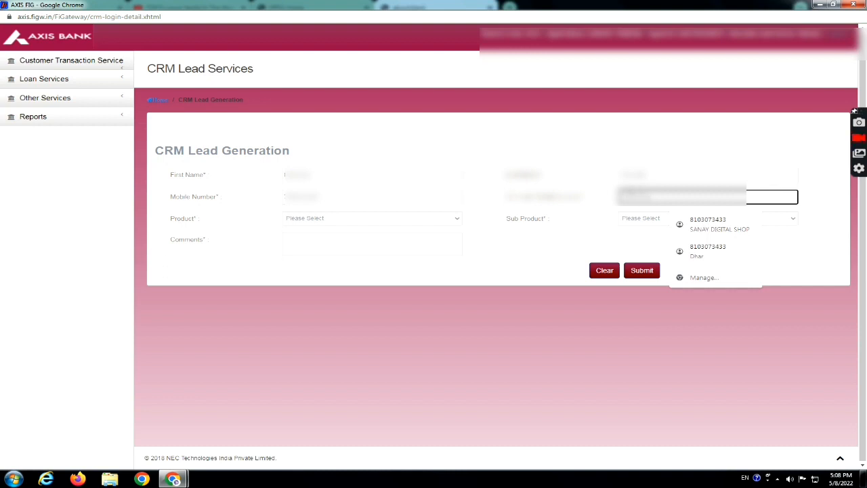
Step: Submit the lead with product ASHA Home Loans, sub product AHL- Home Loan and the comment "MUJHE HOME LOAN LENA"
left_click(326, 219)
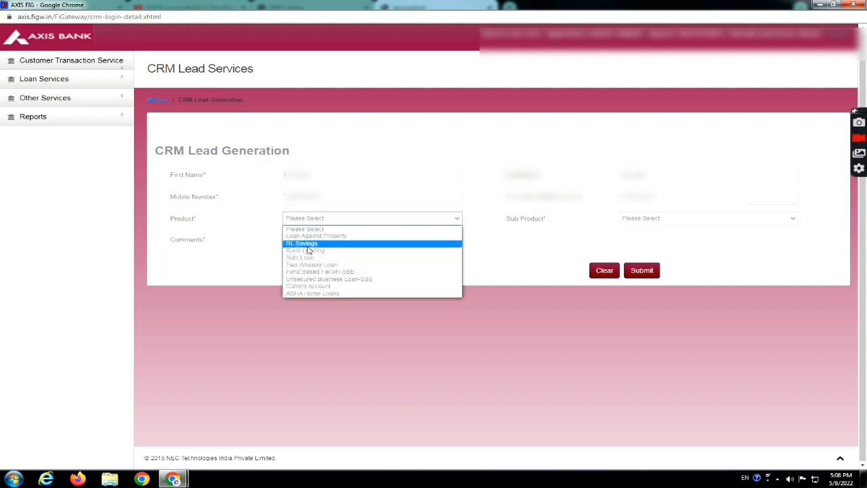
left_click(325, 293)
left_click(630, 221)
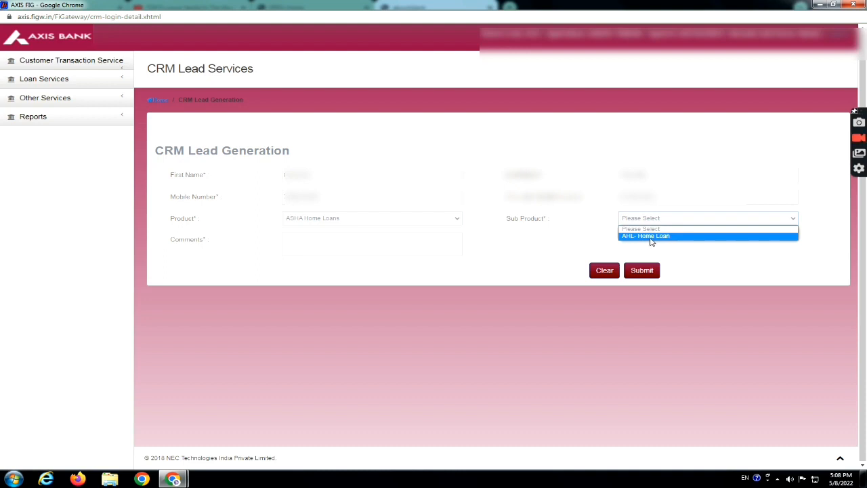
left_click(652, 237)
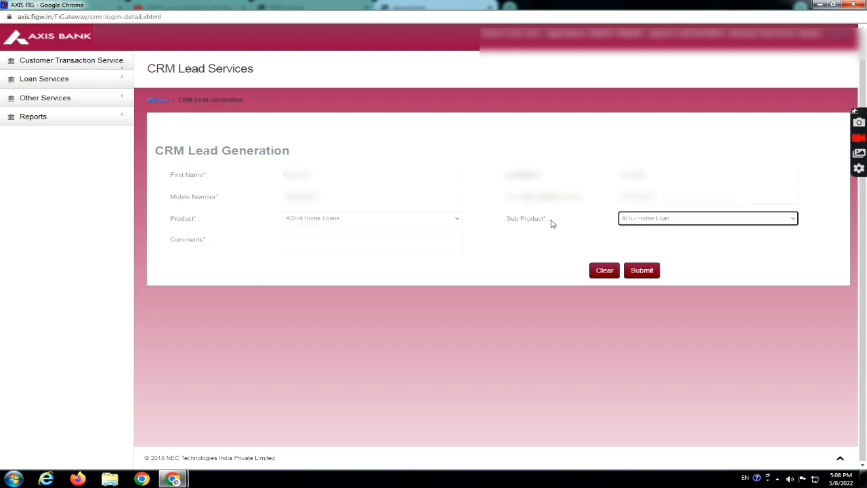
left_click(338, 245)
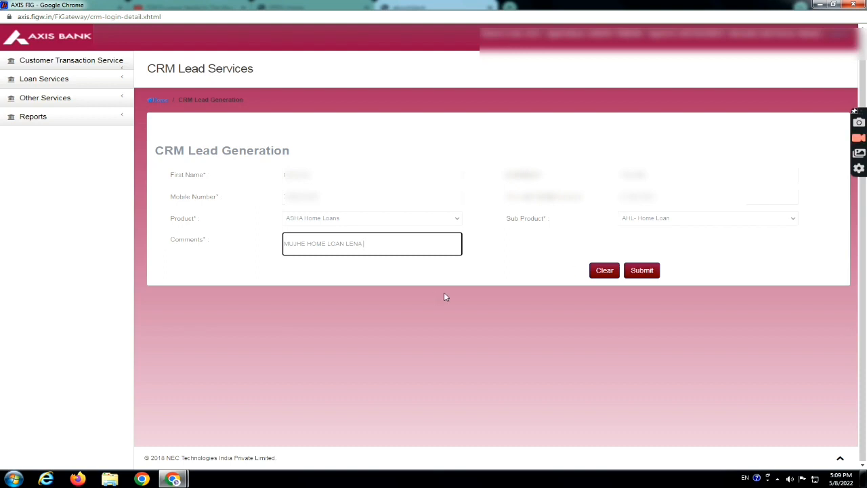
left_click(643, 274)
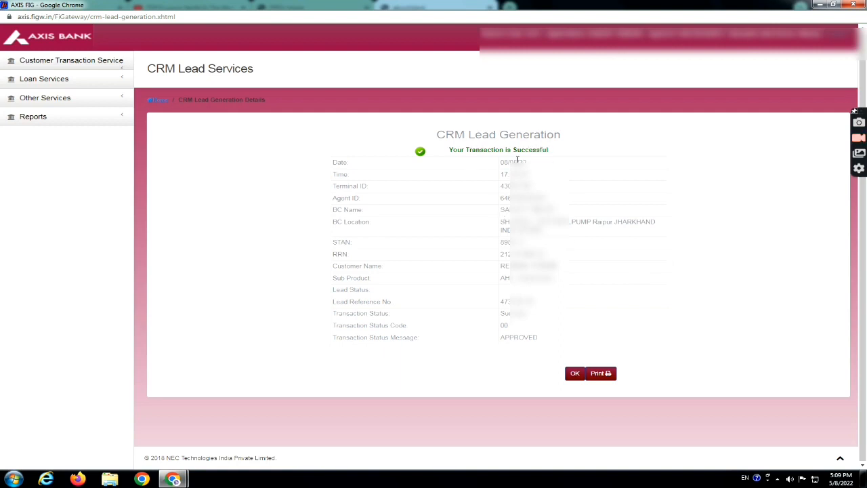
Step: Preview the printable receipt of the generated lead without printing it, and close the receipt window
left_click(601, 373)
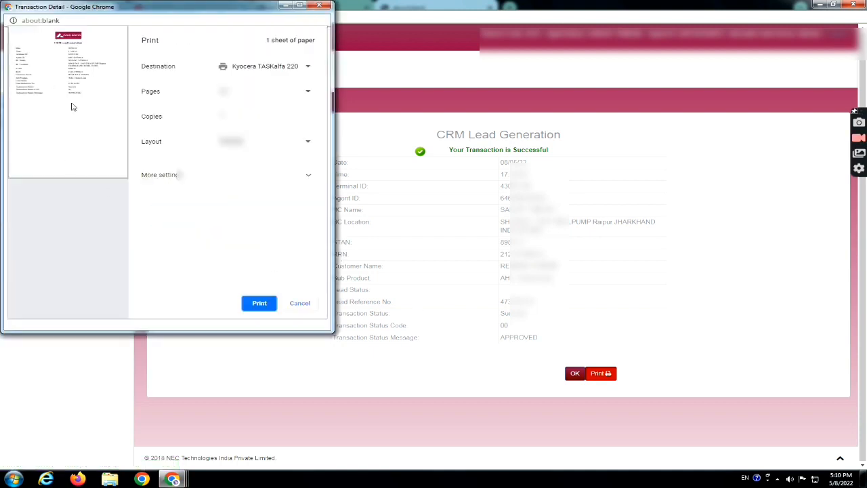
left_click(300, 304)
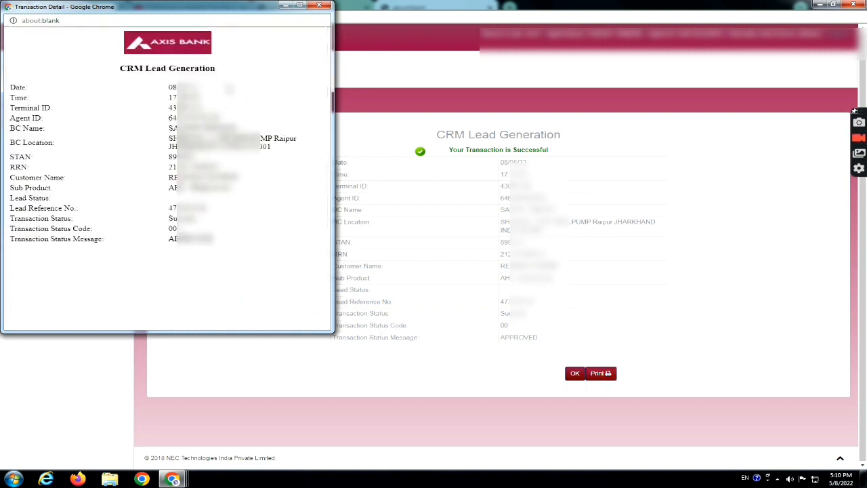
left_click(321, 6)
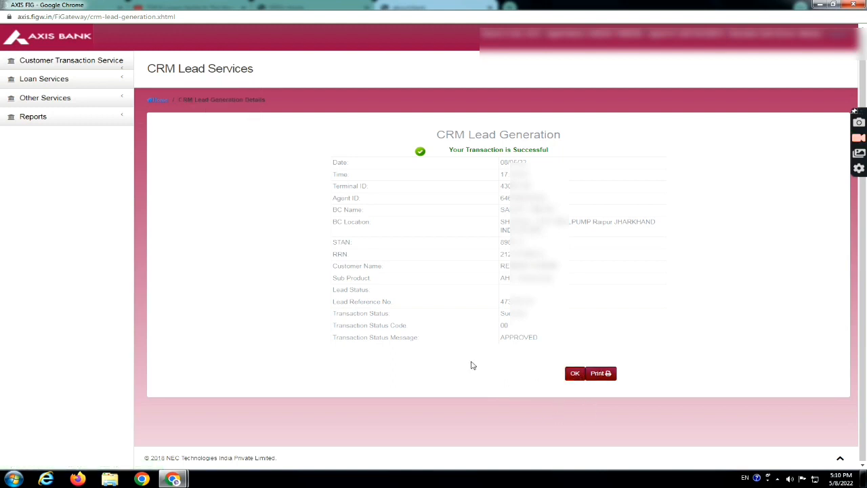
Step: Leave the lead confirmation and retrieve the agent's lead data in CRM Lead Status Enquiry
left_click(574, 376)
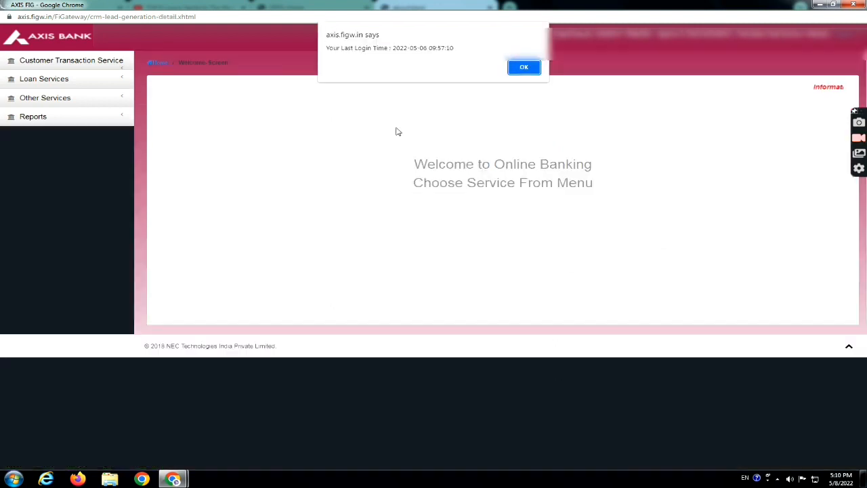
left_click(523, 68)
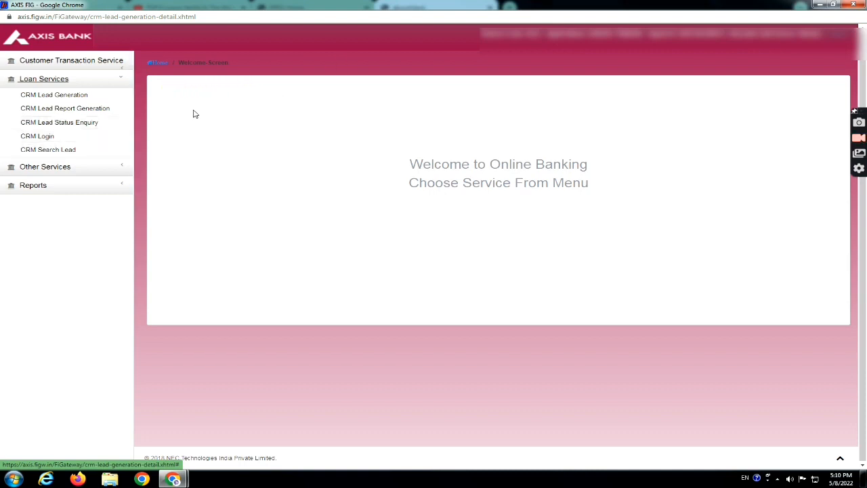
left_click(87, 124)
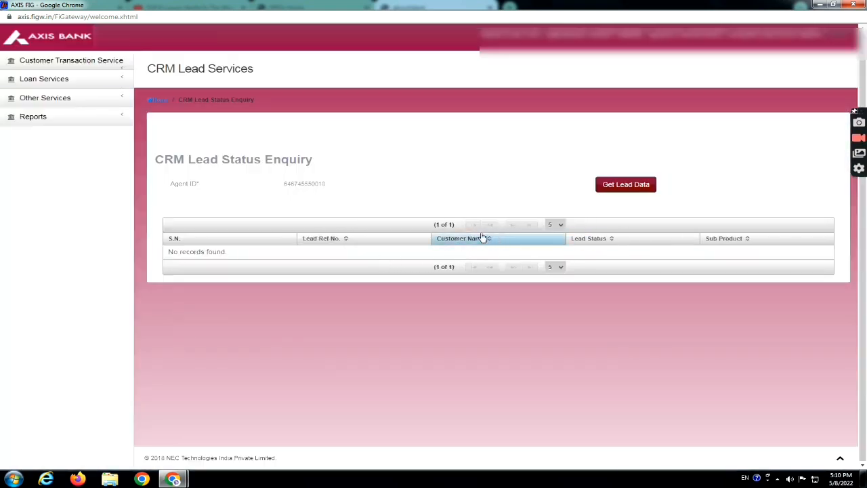
left_click(629, 190)
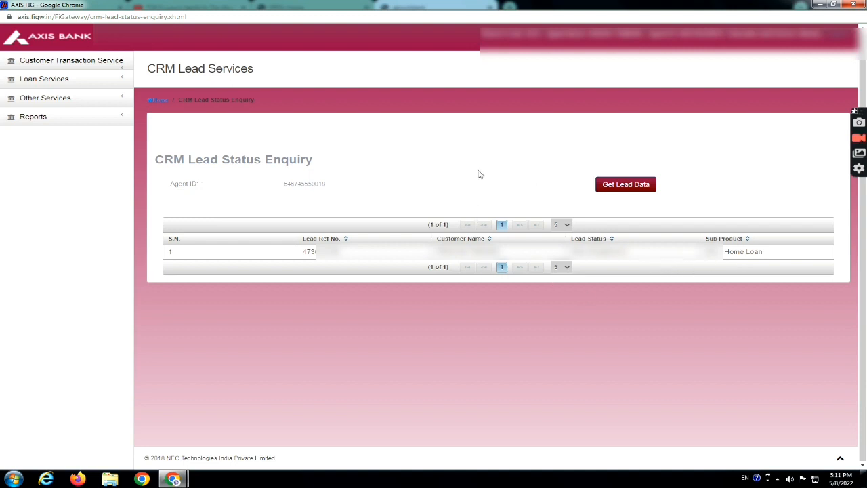
Step: Open the CRM Search Lead service
left_click(60, 80)
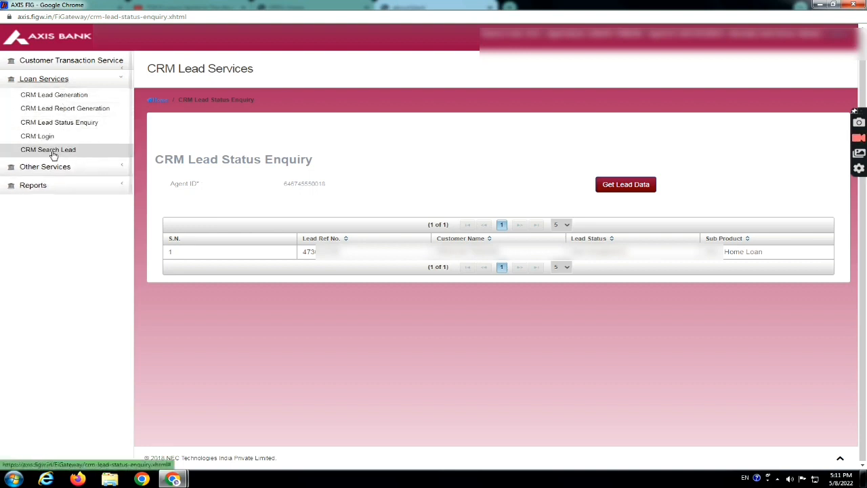
left_click(70, 155)
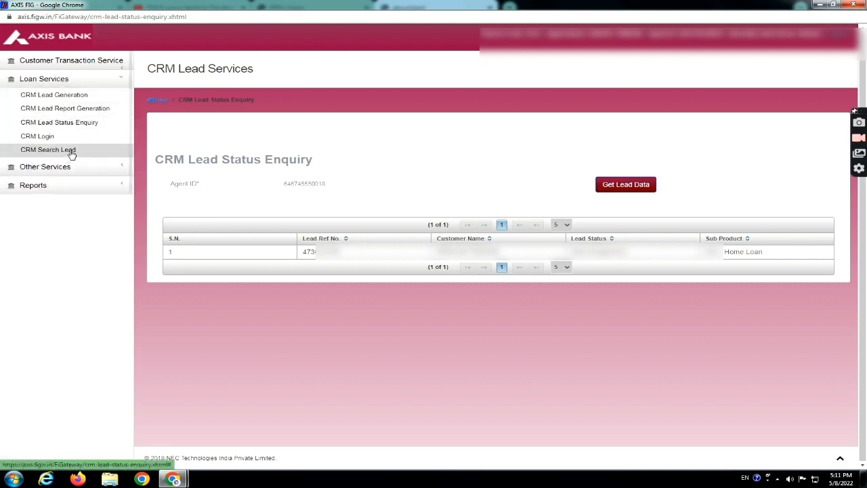